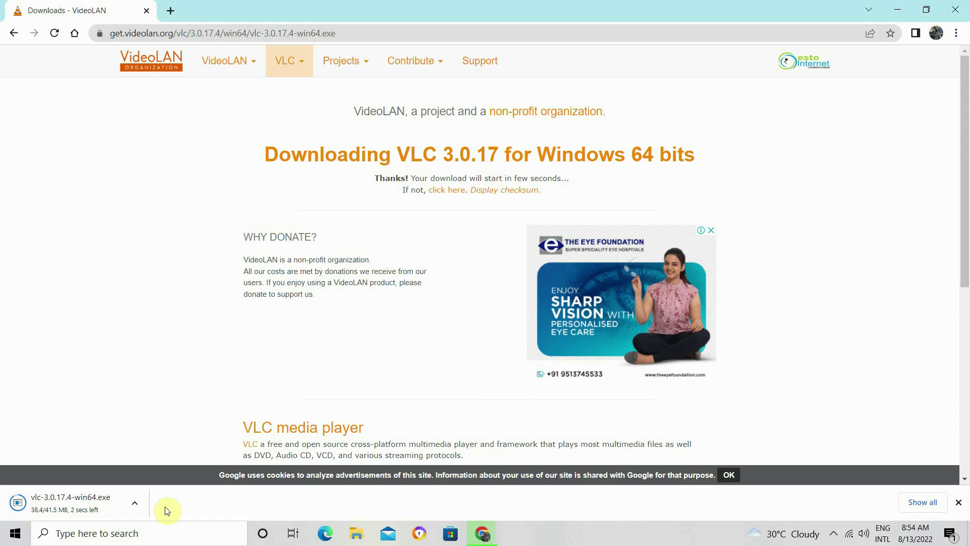
Show the downloaded vlc-3.0.17.4-win64.exe in its folder and run the installer
left_click(132, 503)
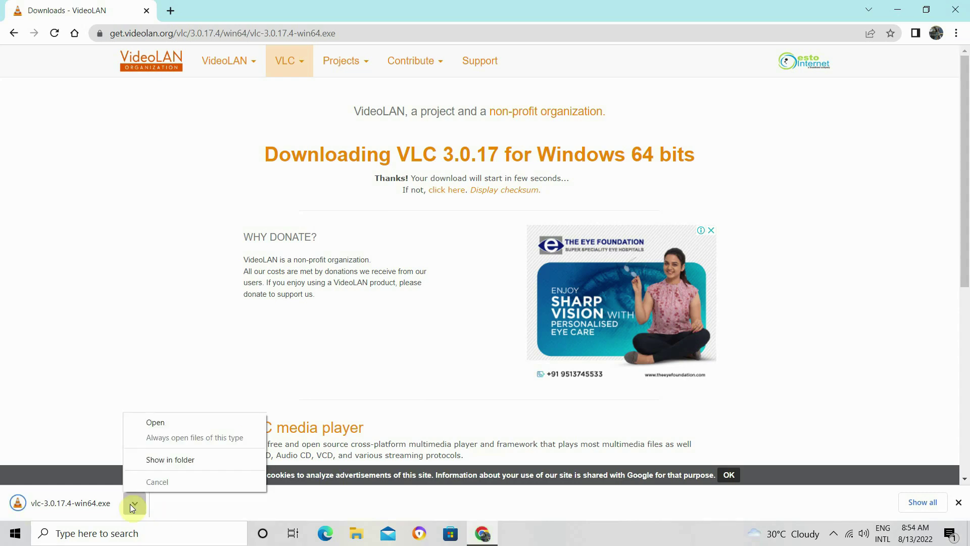
left_click(162, 461)
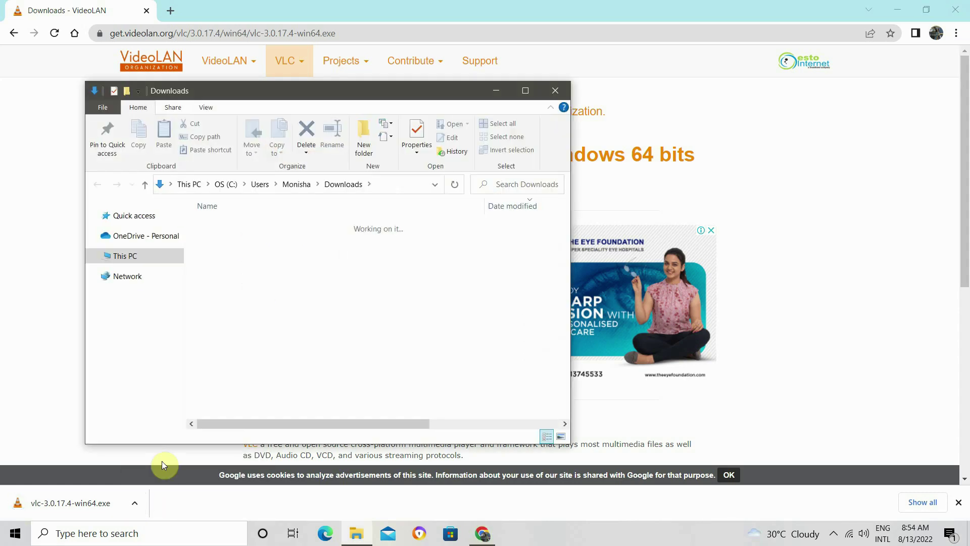
double_click(520, 92)
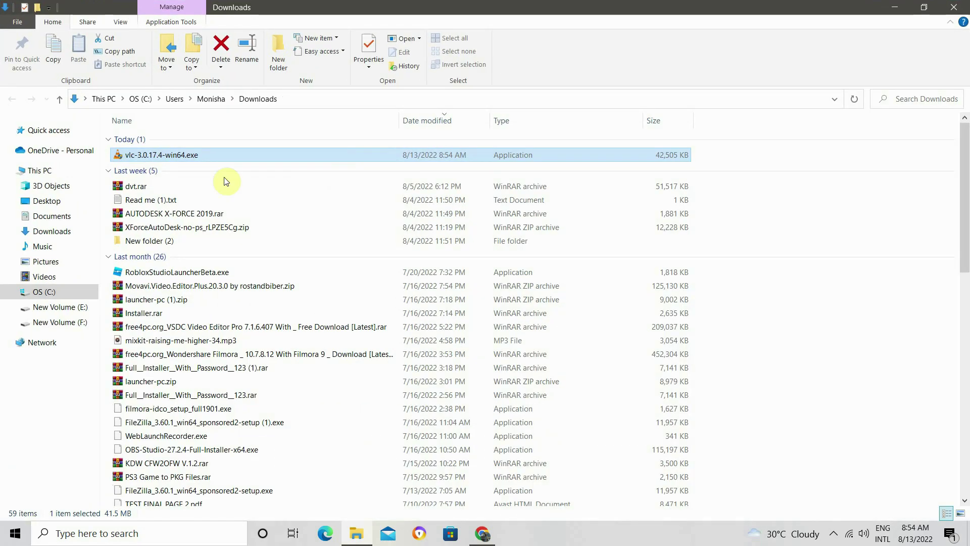
right_click(193, 158)
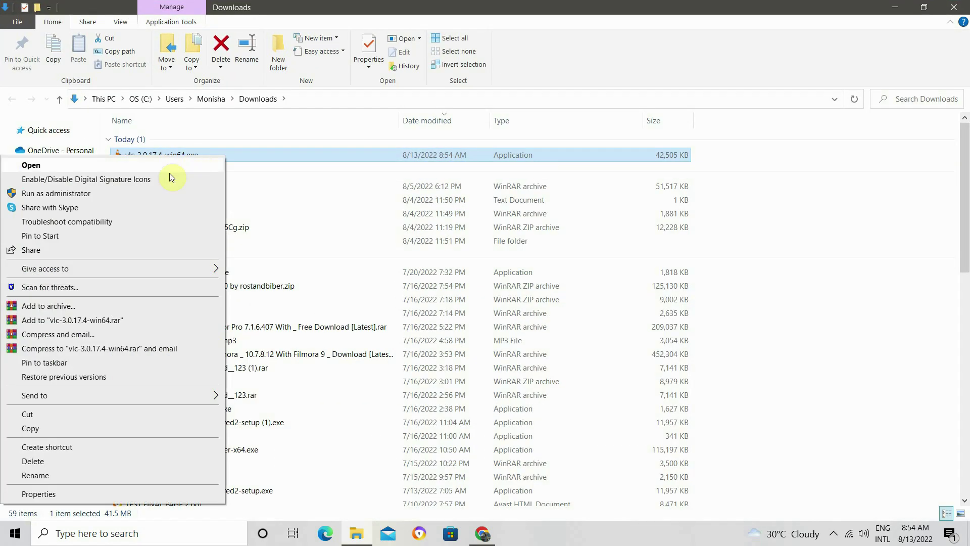
left_click(206, 209)
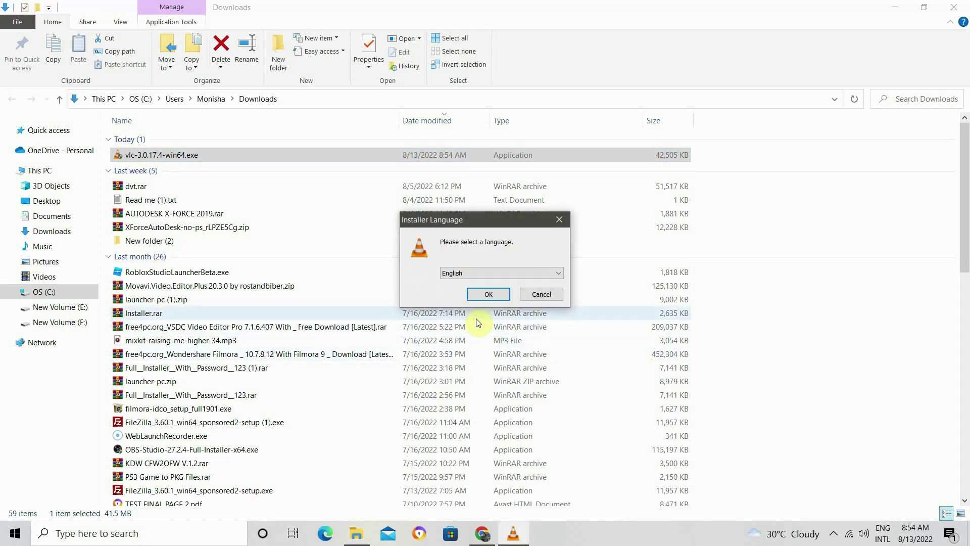
Install VLC media player in English with the default components and destination folder, and finish the setup with Run VLC media player enabled
left_click(480, 296)
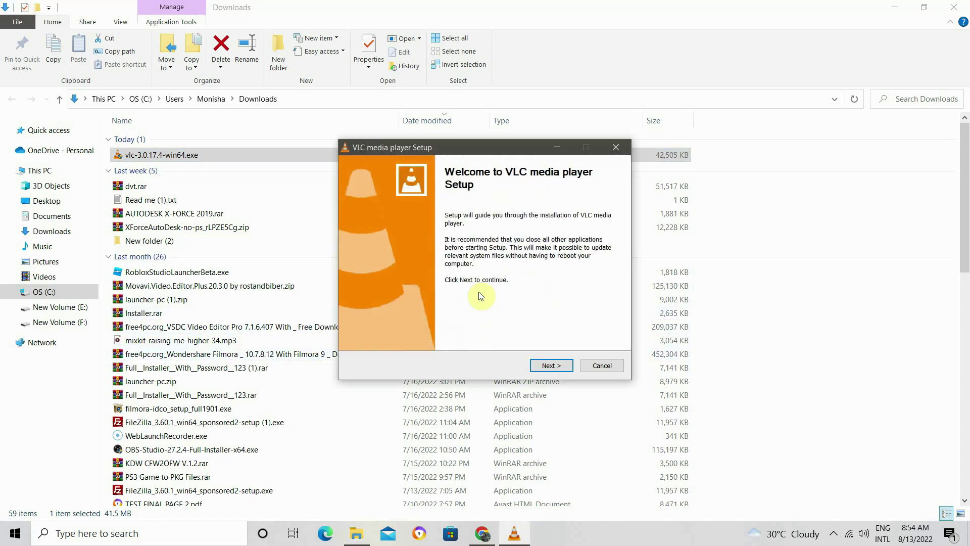
left_click(544, 366)
left_click(543, 366)
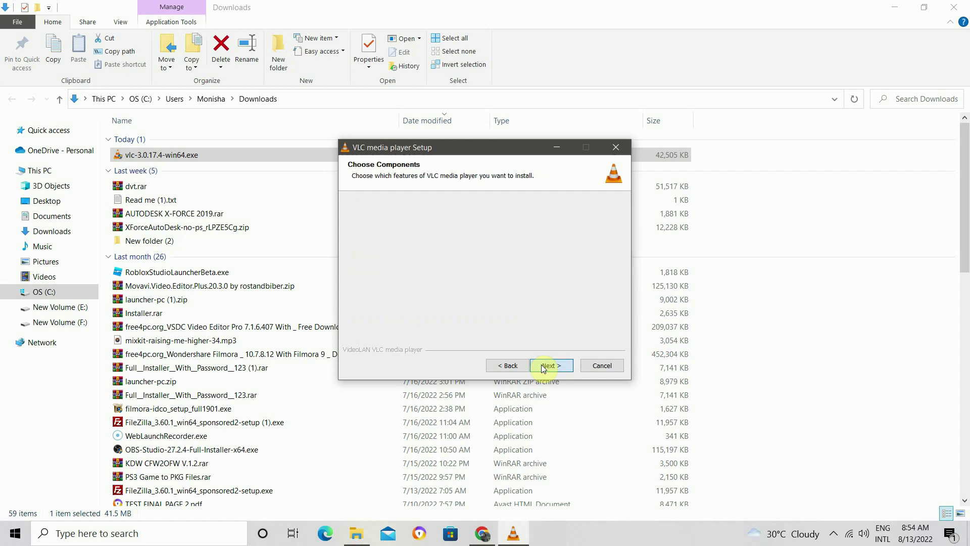
left_click(543, 367)
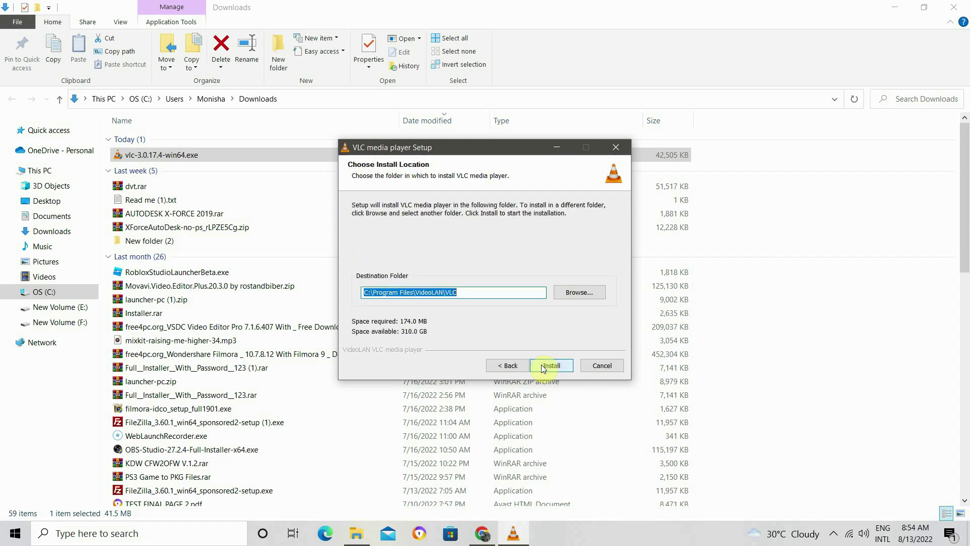
left_click(543, 366)
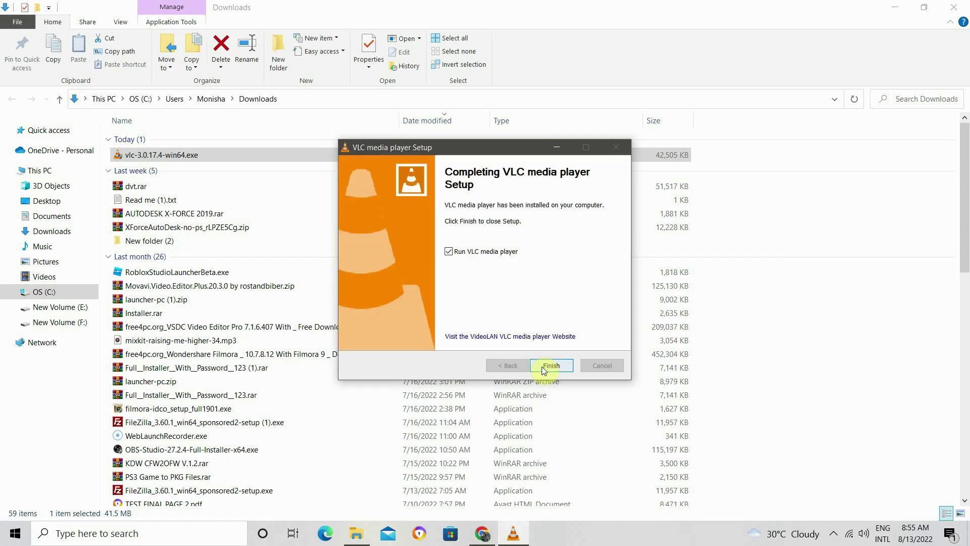
left_click(544, 369)
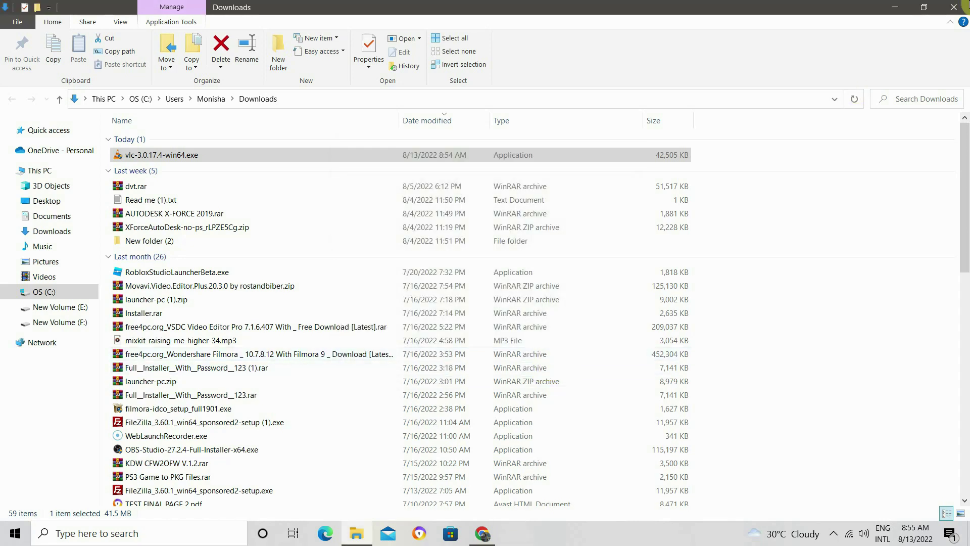
Minimize the Downloads folder window and bring up the Convert / Save media dialog in VLC media player
left_click(894, 7)
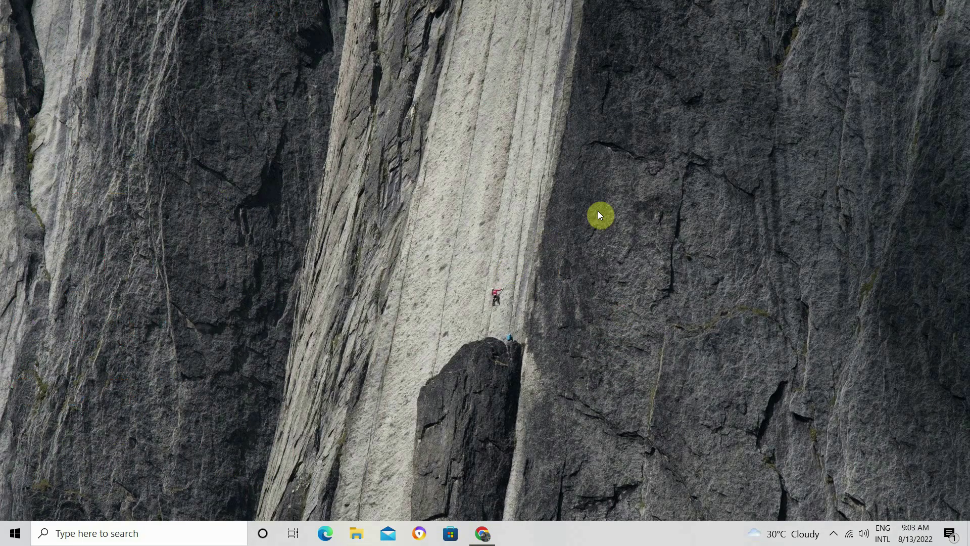
right_click(511, 150)
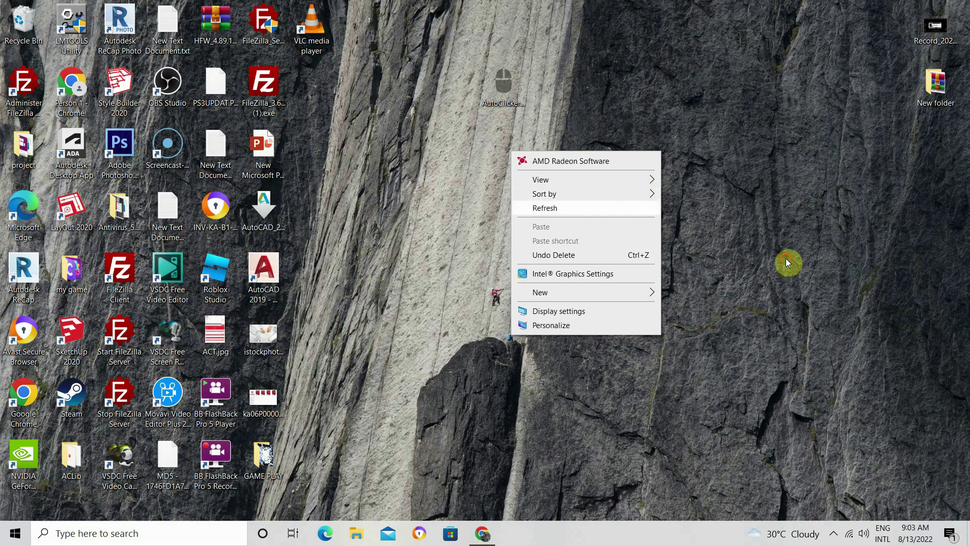
left_click(649, 225)
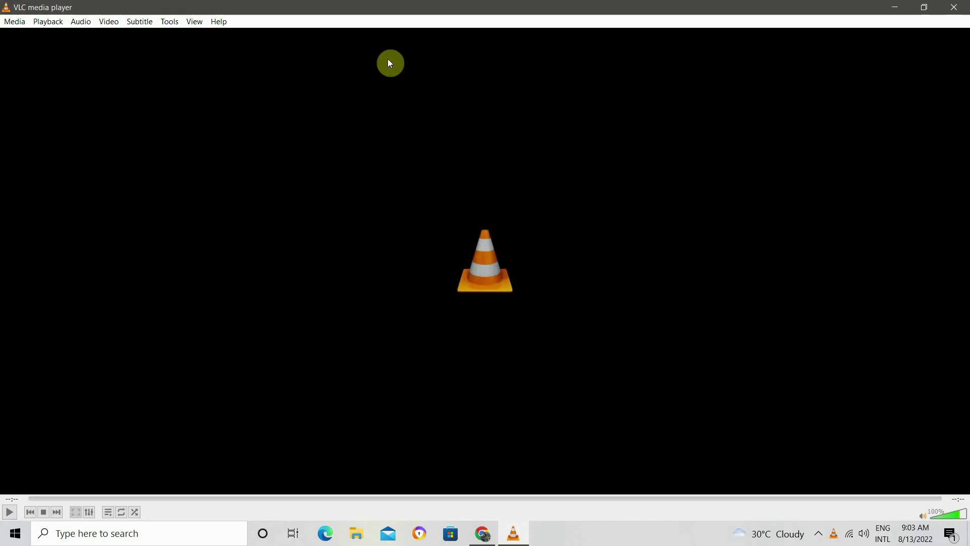
left_click(18, 28)
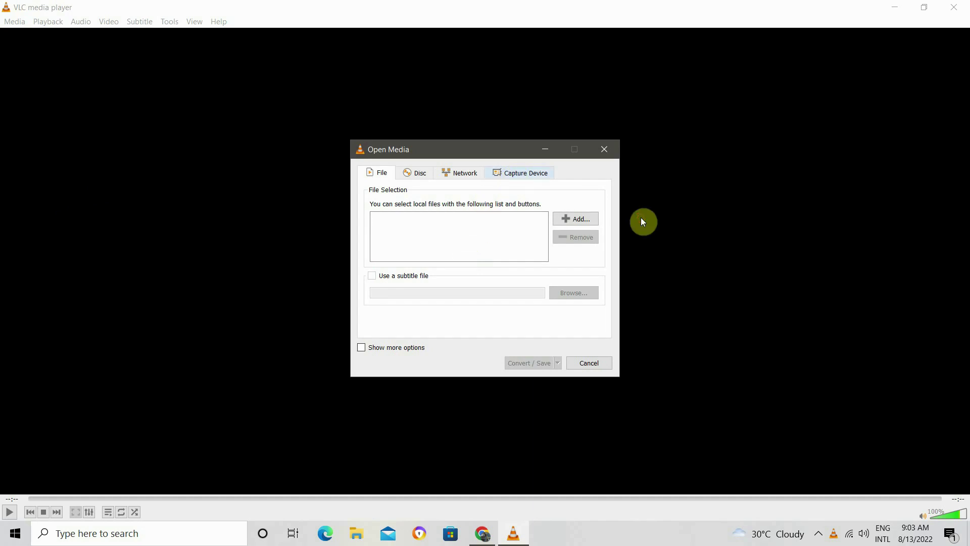
Set the capture device mode to Desktop and continue to the Convert settings
left_click(516, 175)
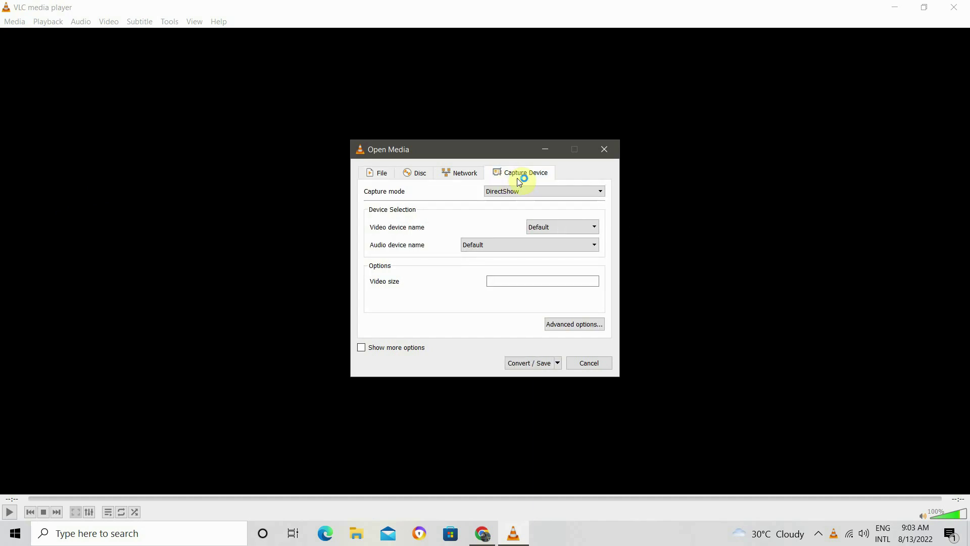
left_click(541, 189)
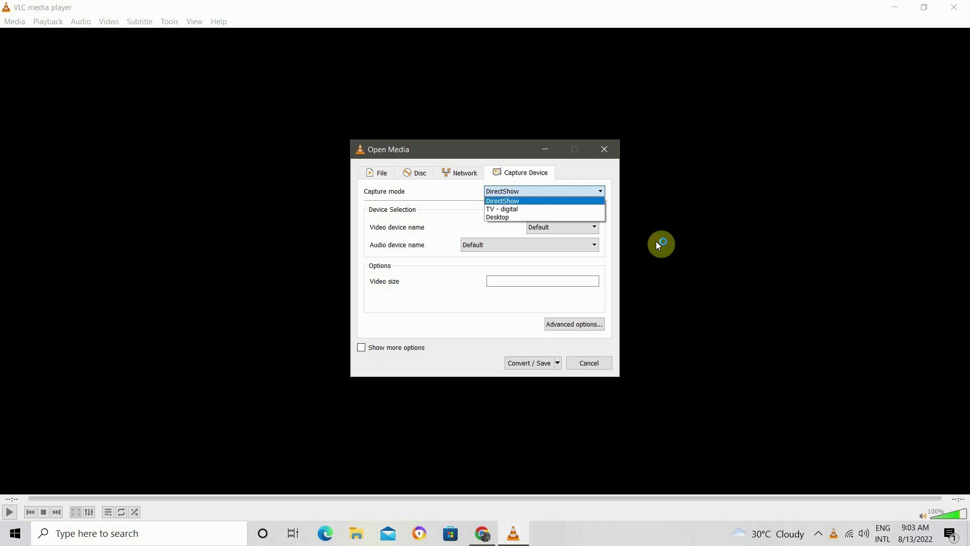
left_click(519, 218)
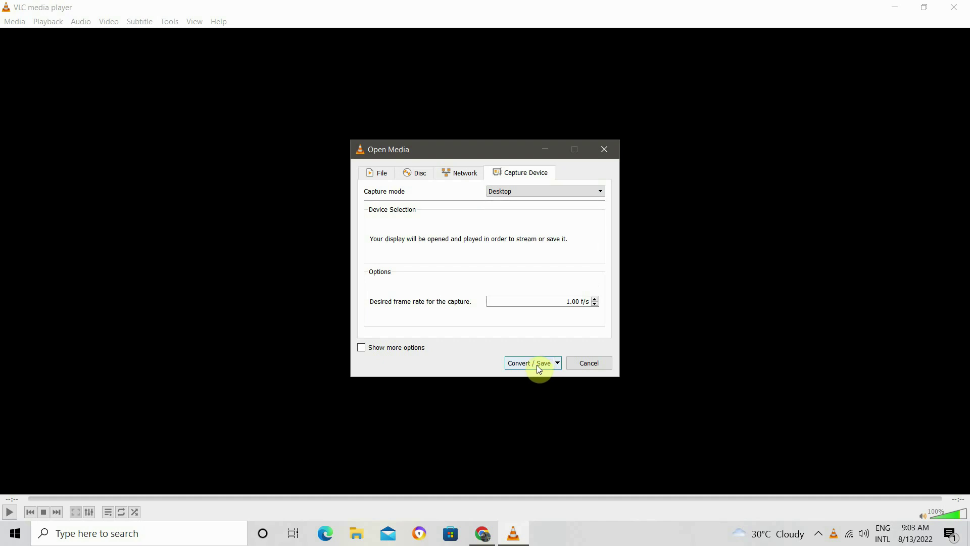
left_click(557, 363)
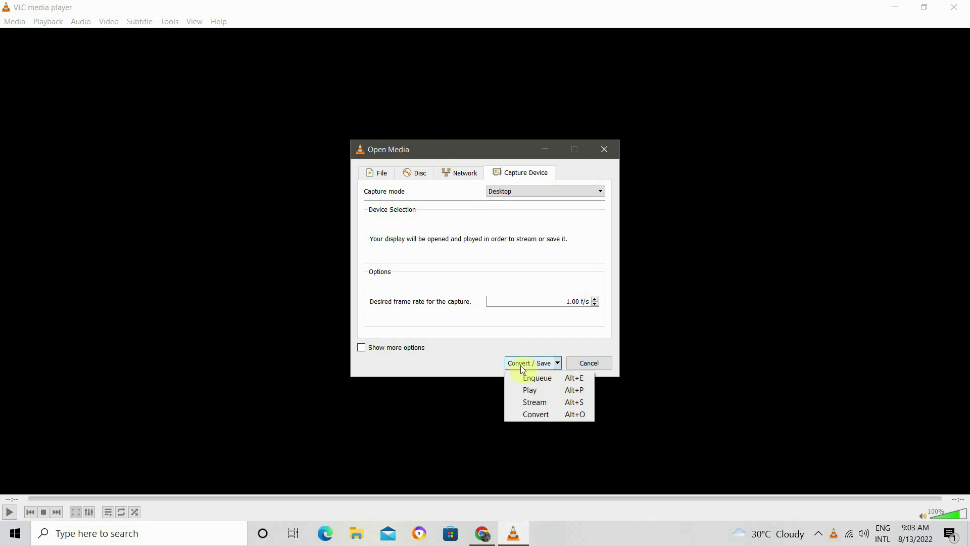
left_click(535, 414)
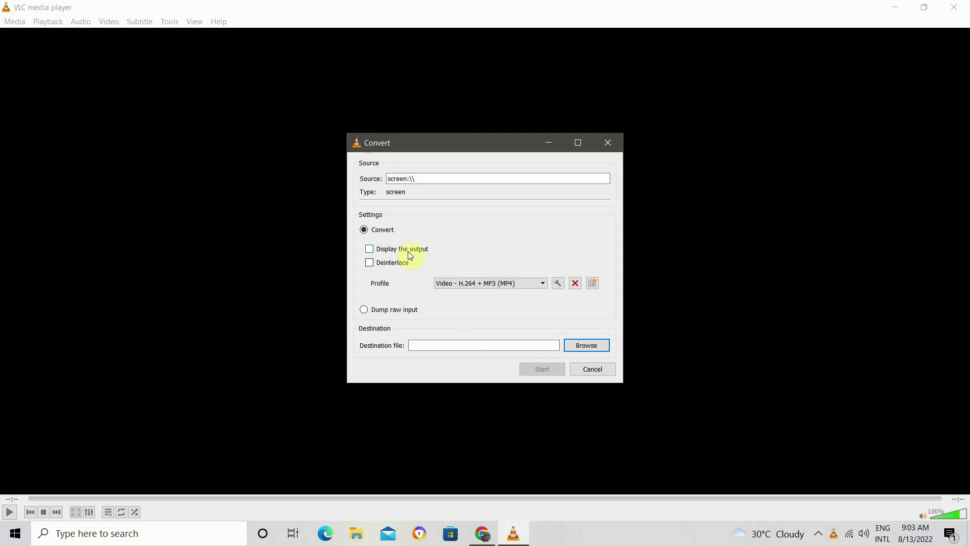
Start a new conversion profile and set its encapsulation to MP4/MOV
left_click(494, 284)
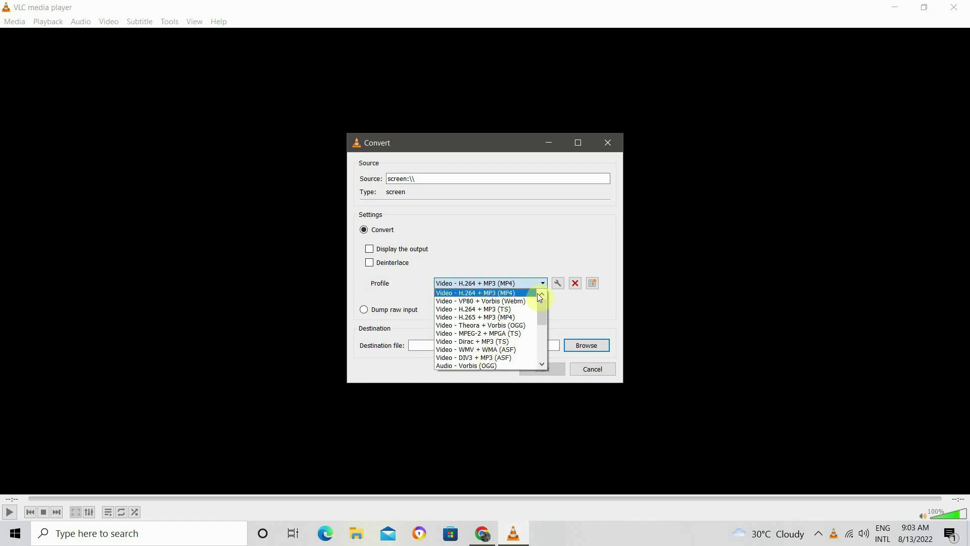
left_click(596, 281)
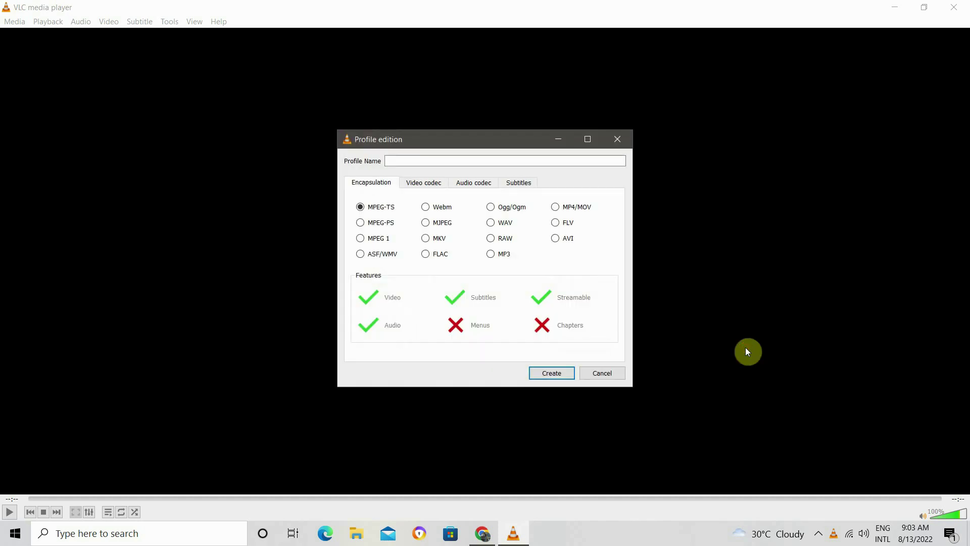
left_click(439, 242)
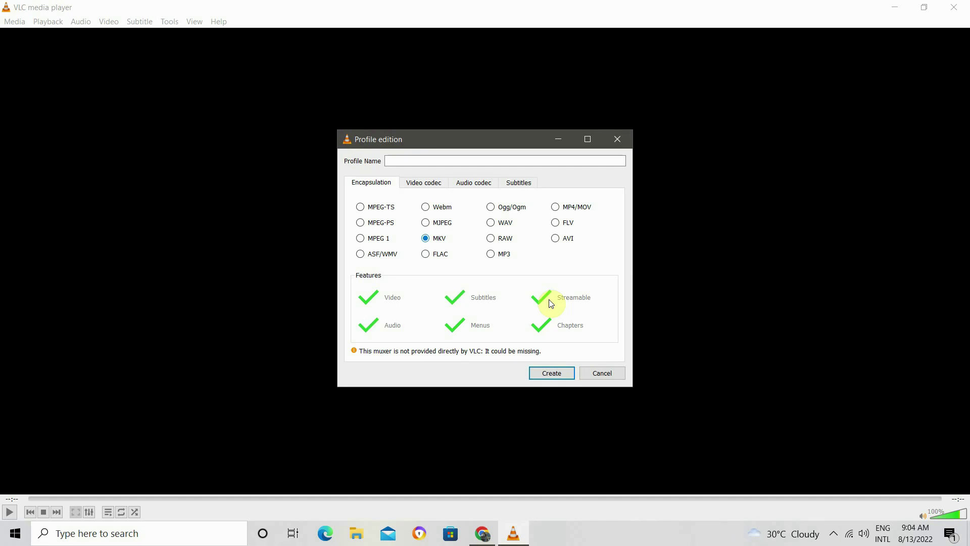
left_click(361, 207)
left_click(426, 239)
left_click(560, 207)
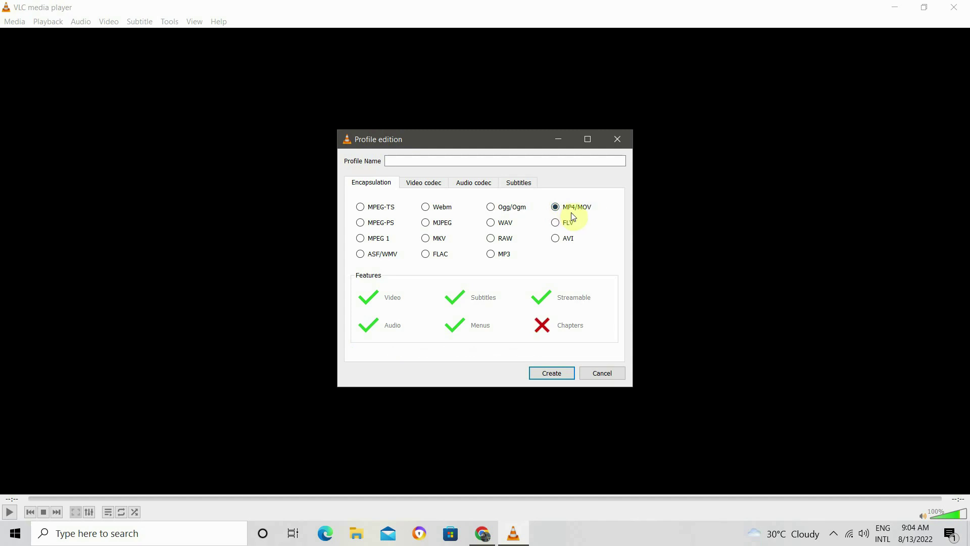
Name the new profile S/Record and create it
left_click(552, 375)
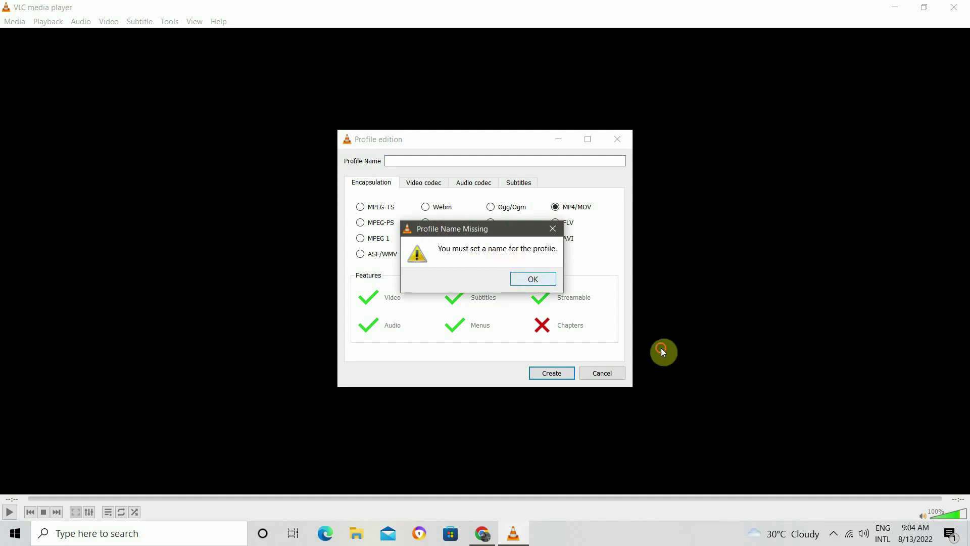
left_click(533, 279)
left_click(425, 160)
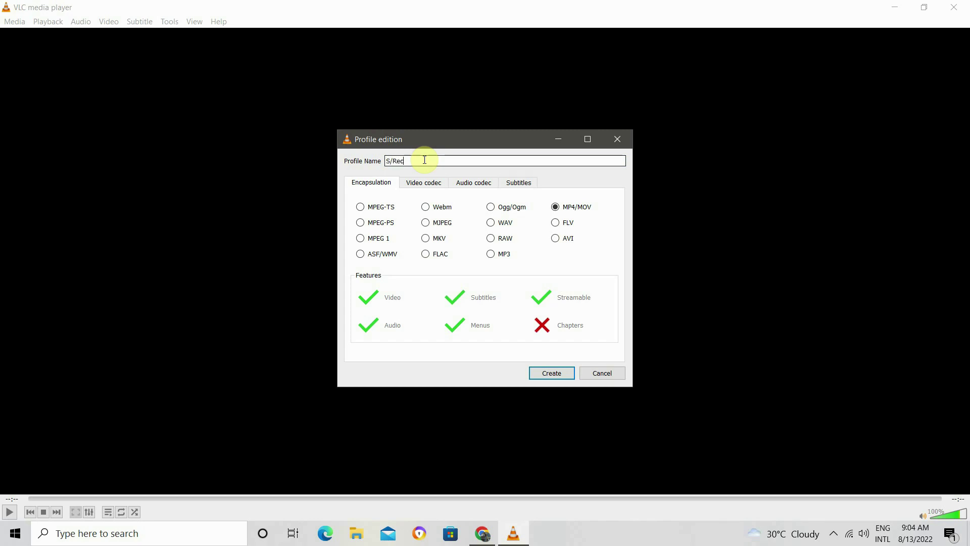
type("S/Record")
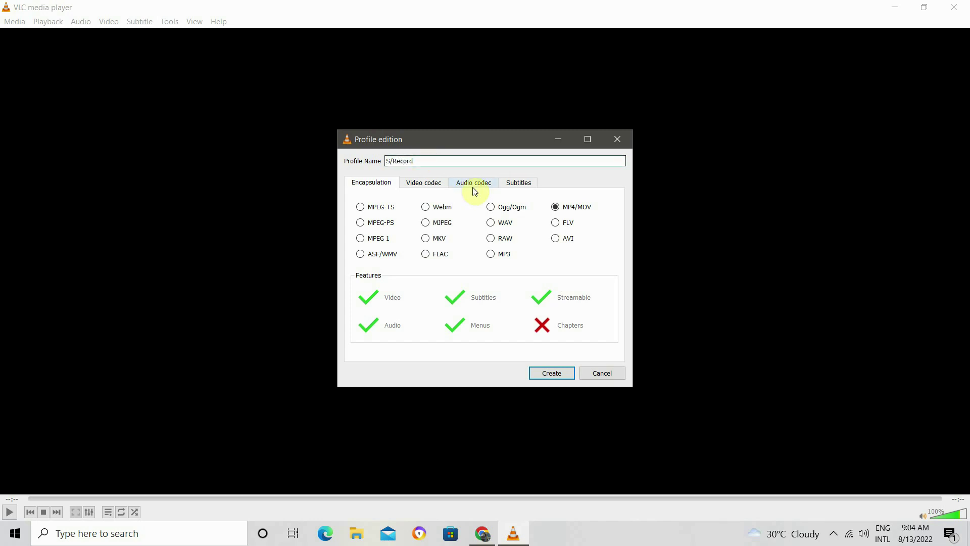
left_click(552, 373)
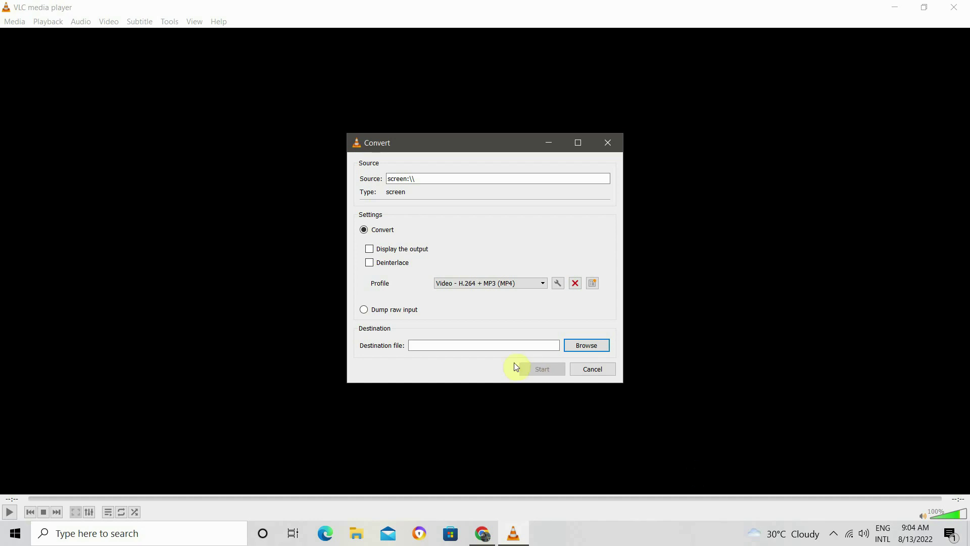
Set the destination file to Screen Recording_1.mp4 in the Downloads folder and start the screen capture
left_click(581, 346)
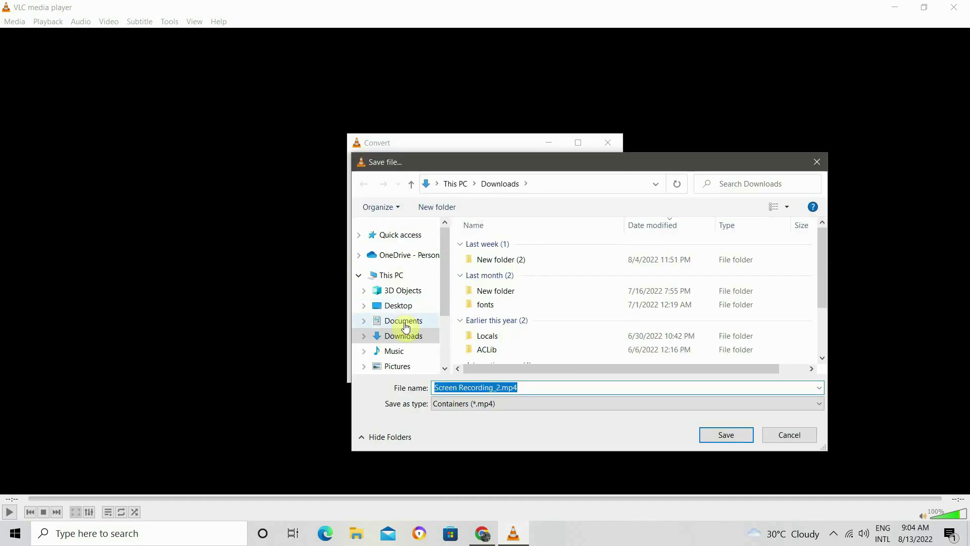
left_click(407, 339)
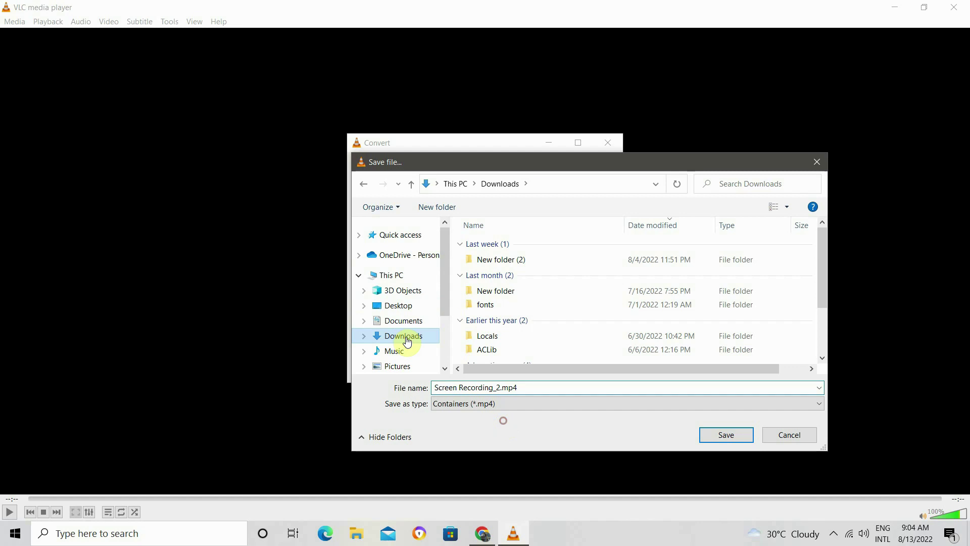
left_click(502, 388)
left_click(500, 388)
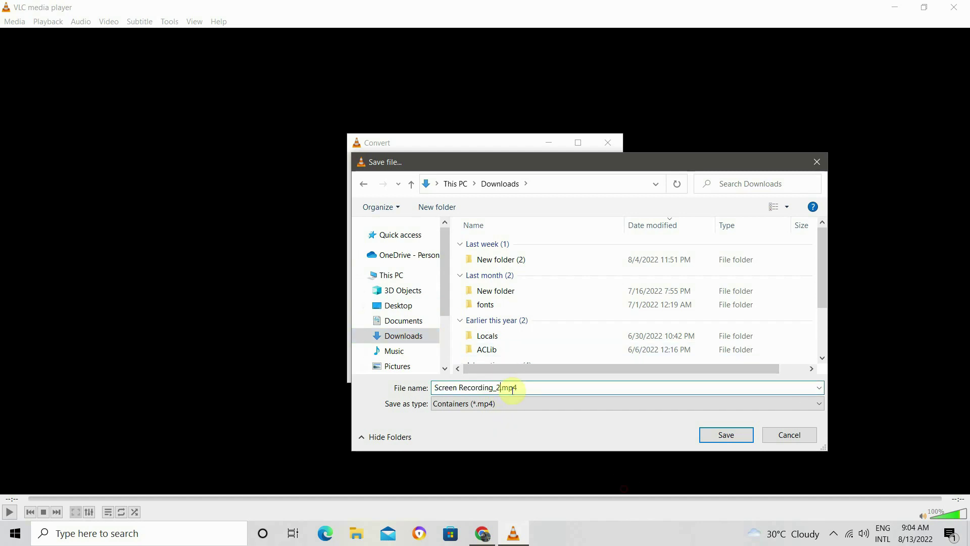
key("BackSpace")
type("1")
left_click(720, 434)
left_click(547, 375)
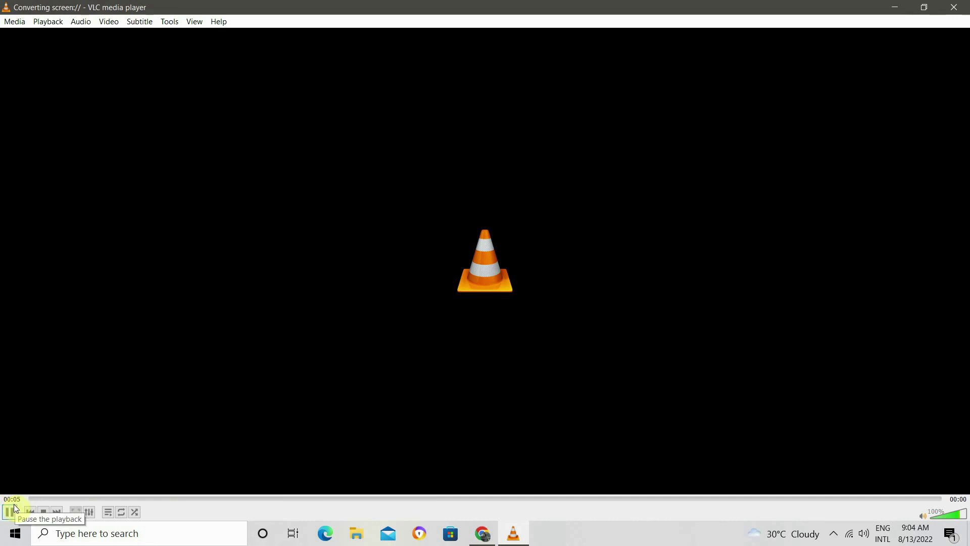
Minimize VLC, open the screen recording folder from the desktop, and browse the New Volume (E:) and New Volume (F:) drives
left_click(885, 7)
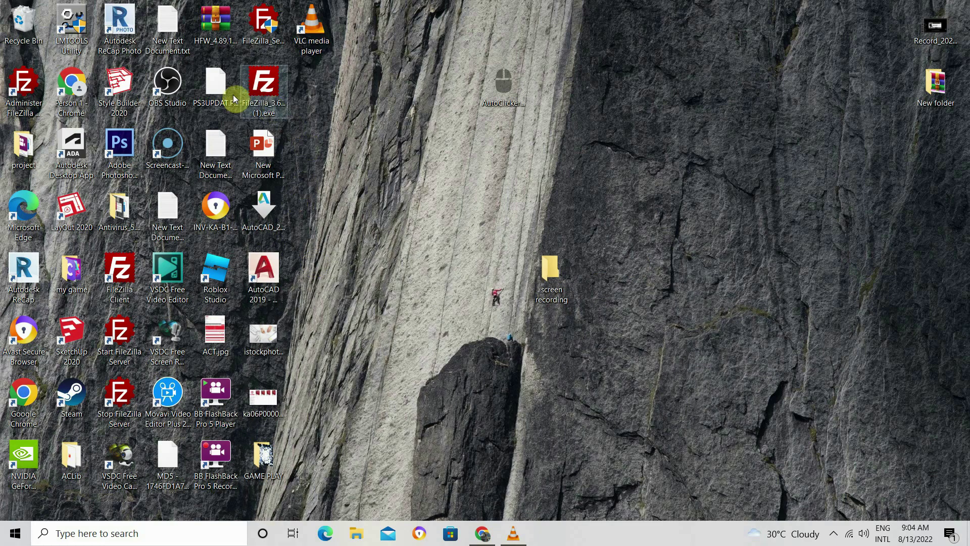
key("Return")
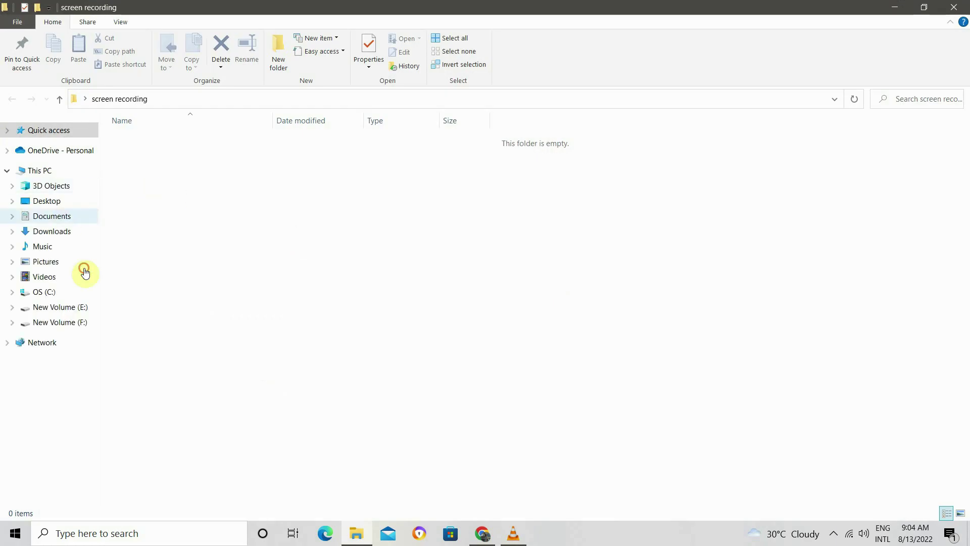
left_click(63, 217)
left_click(55, 307)
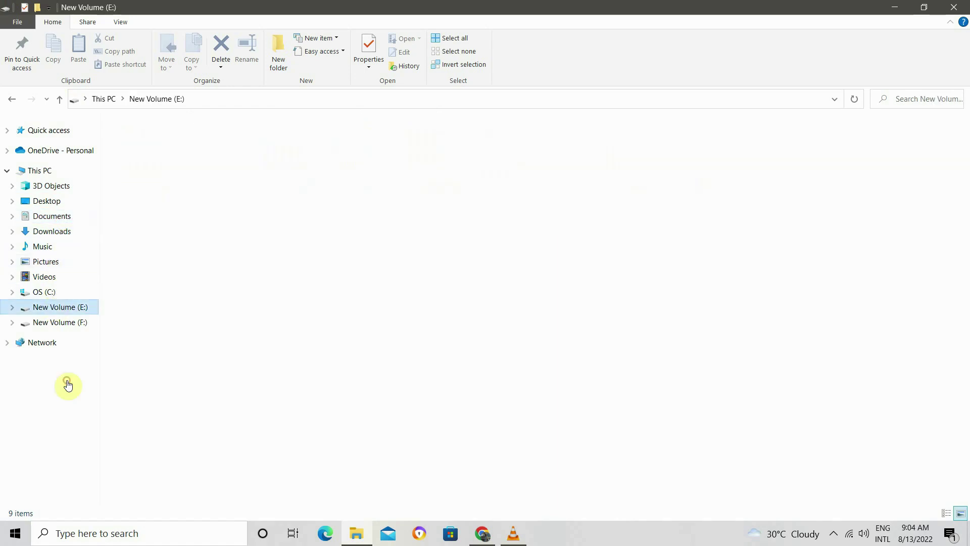
left_click(57, 323)
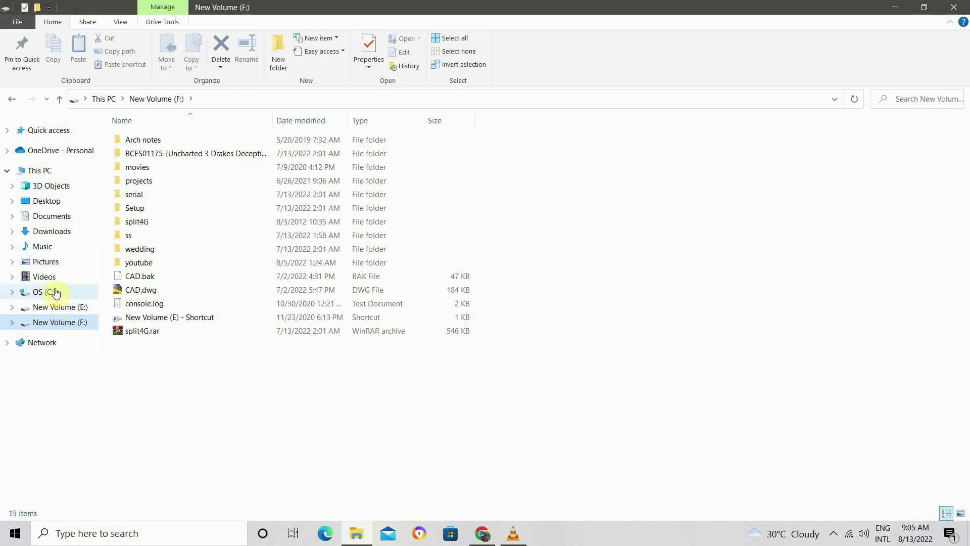
Browse the Music and 3D Objects folders for the recording, and stop the screen capture in VLC, leaving its window minimized
left_click(44, 247)
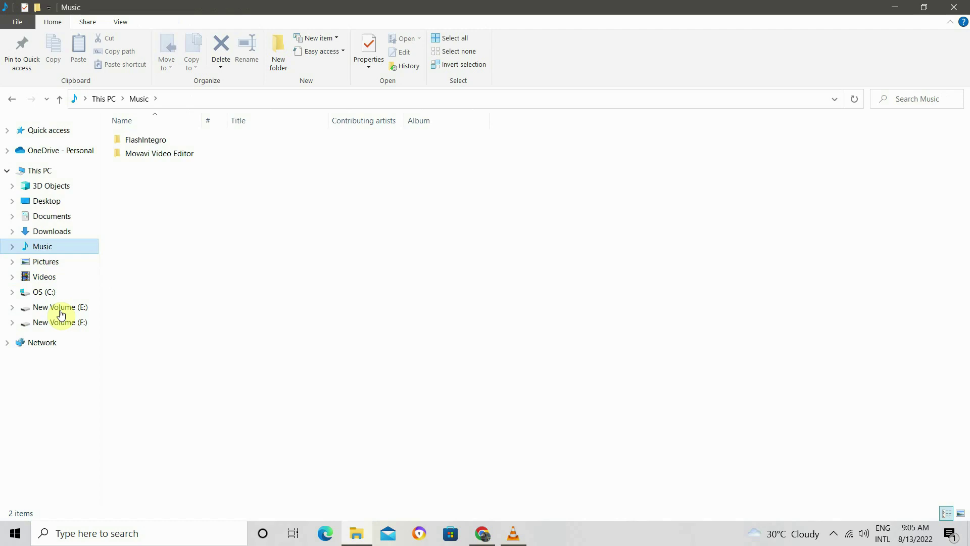
left_click(53, 187)
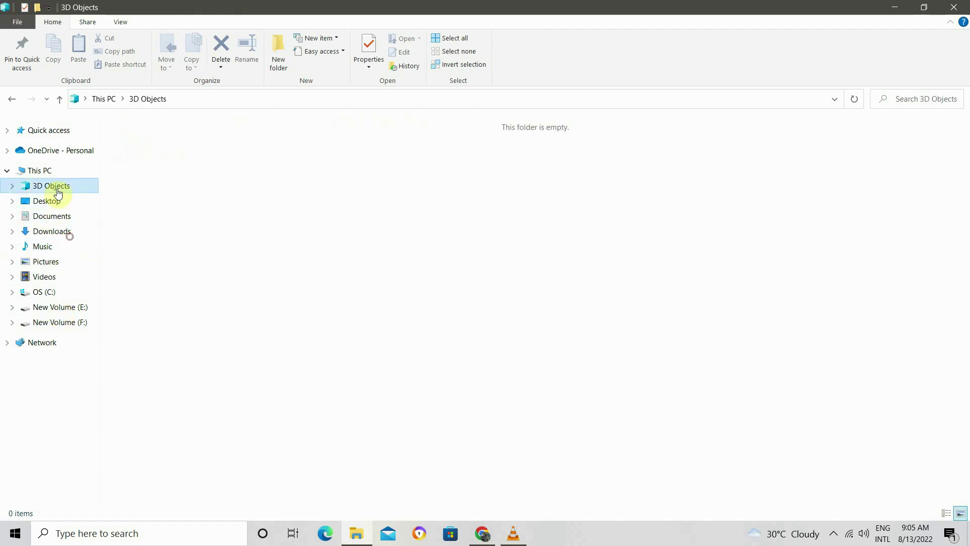
left_click(513, 533)
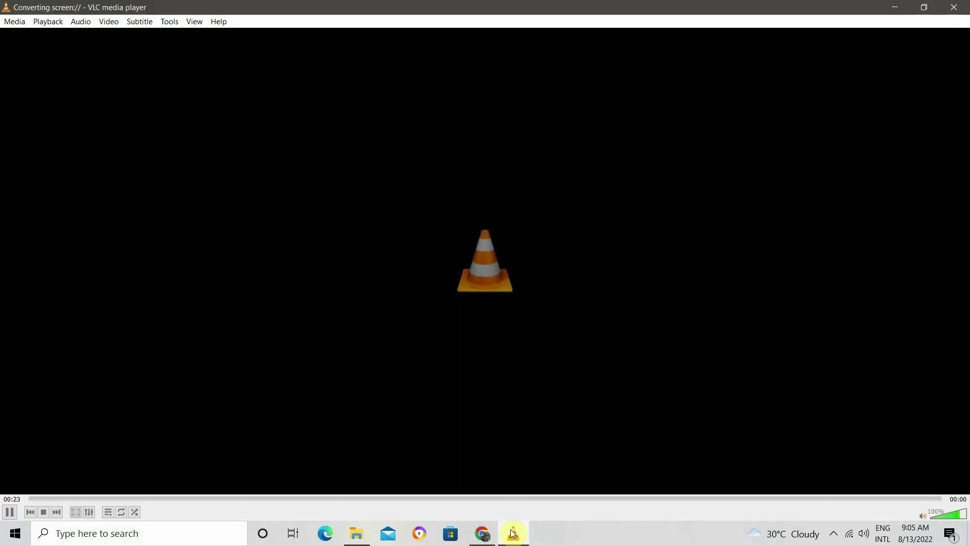
left_click(44, 512)
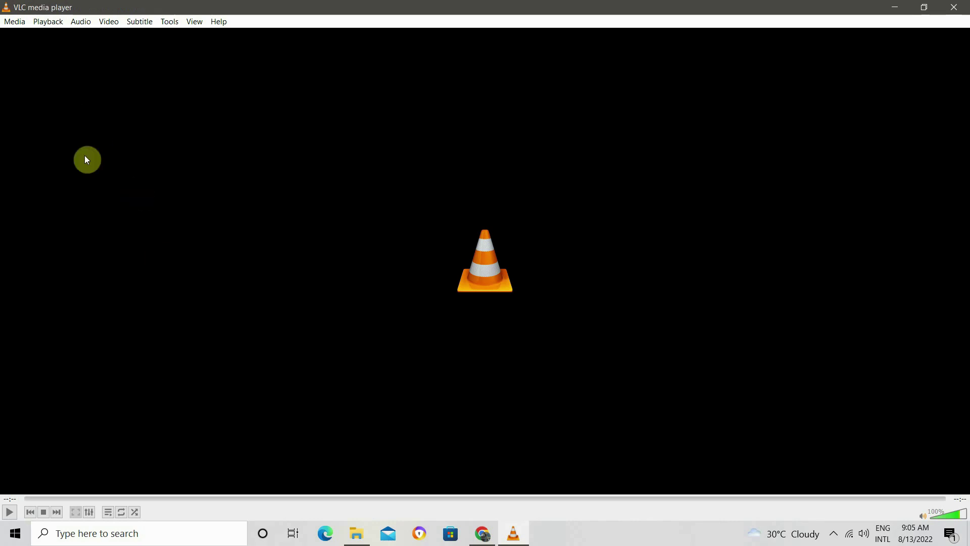
left_click(895, 7)
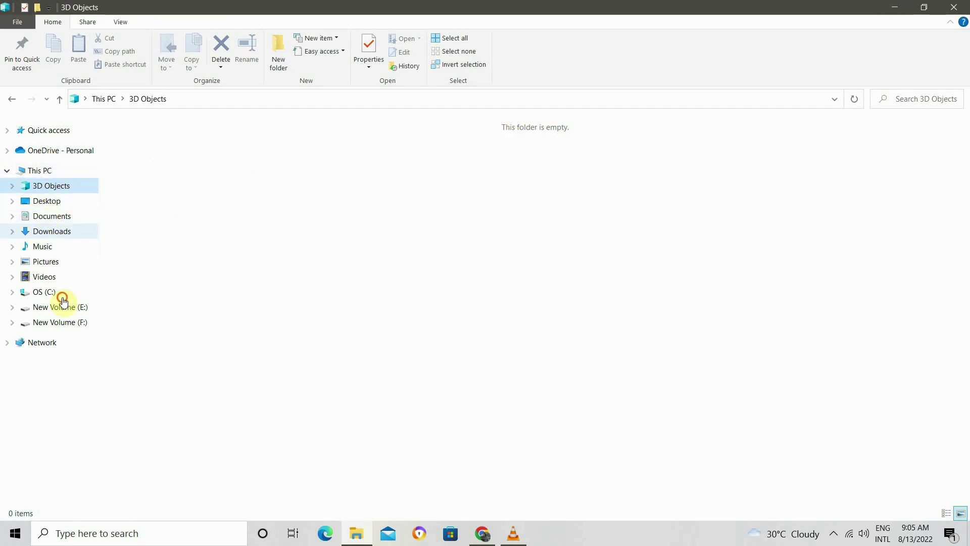
Play Screen Recording_1.mp4 from the Downloads folder to check the capture, and close the video player
left_click(77, 231)
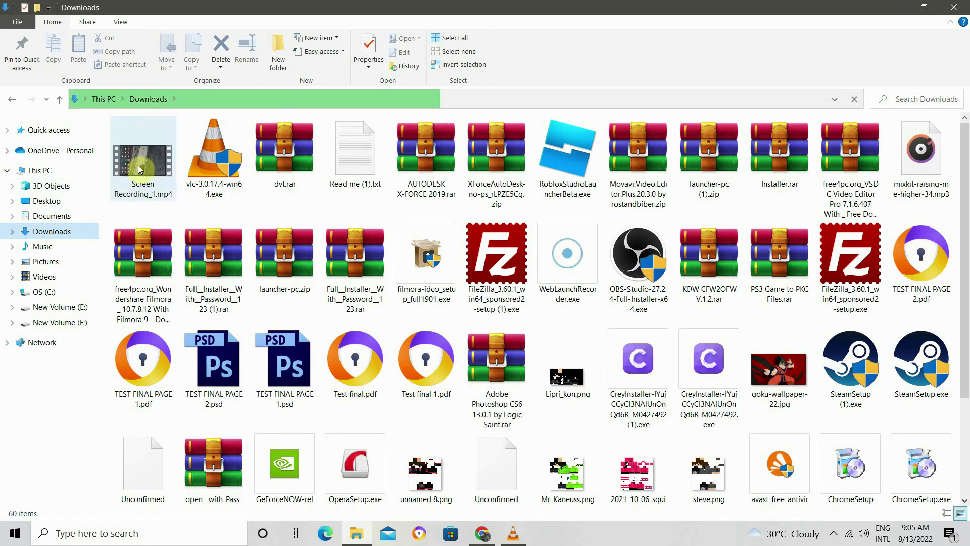
left_click(138, 165)
double_click(173, 207)
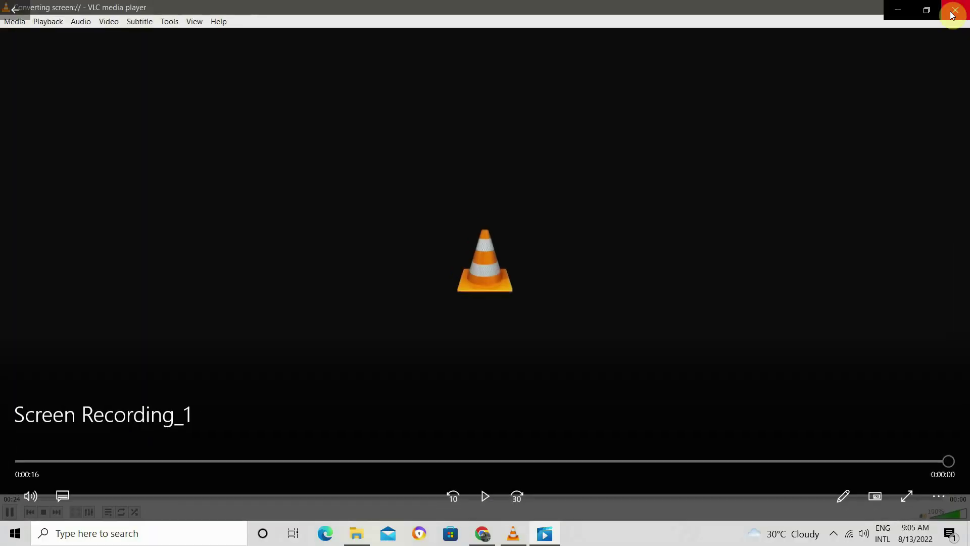
left_click(953, 7)
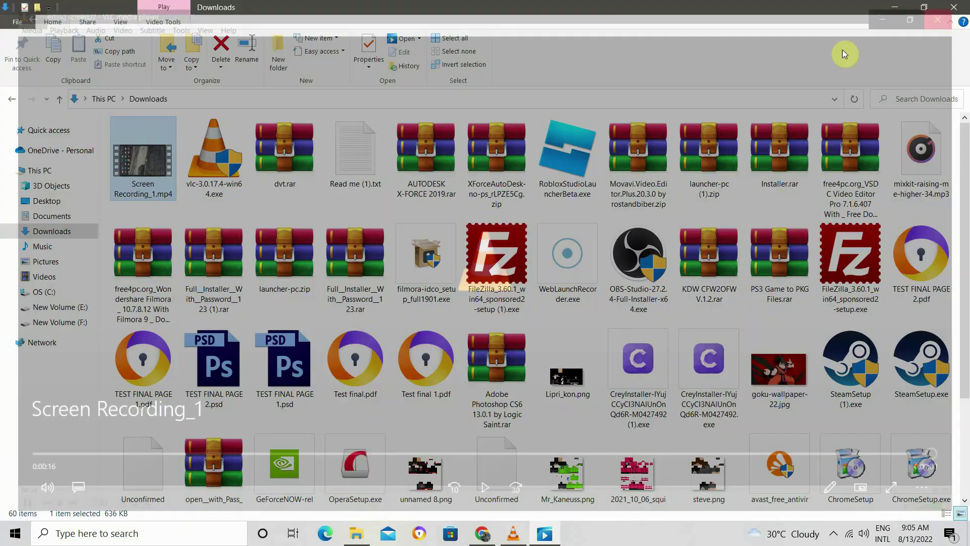